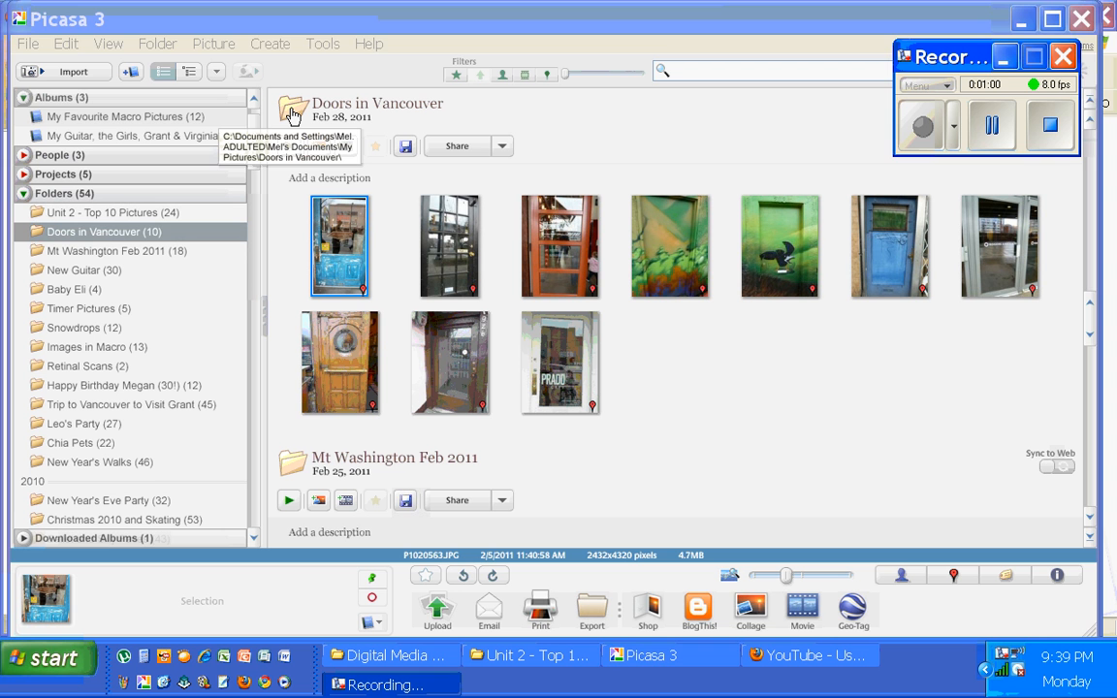
- Open the Doors in Vancouver folder on disk in a maximized window and move Thumbs.db beside .picasa.ini, ahead of the photos
click(291, 116)
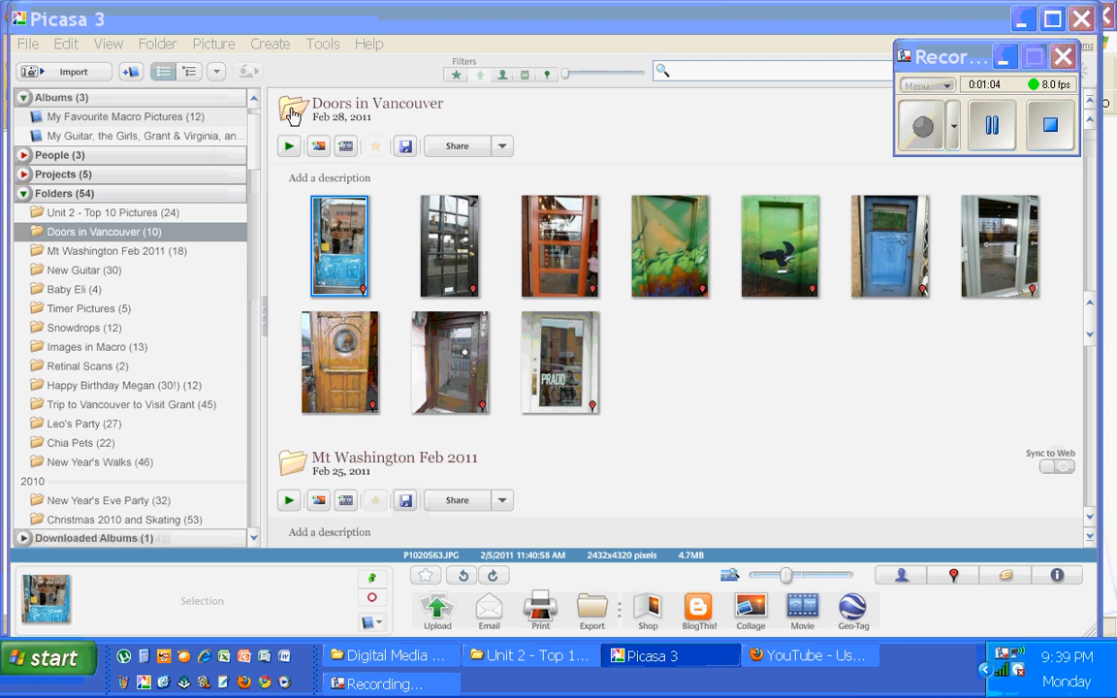
click(292, 115)
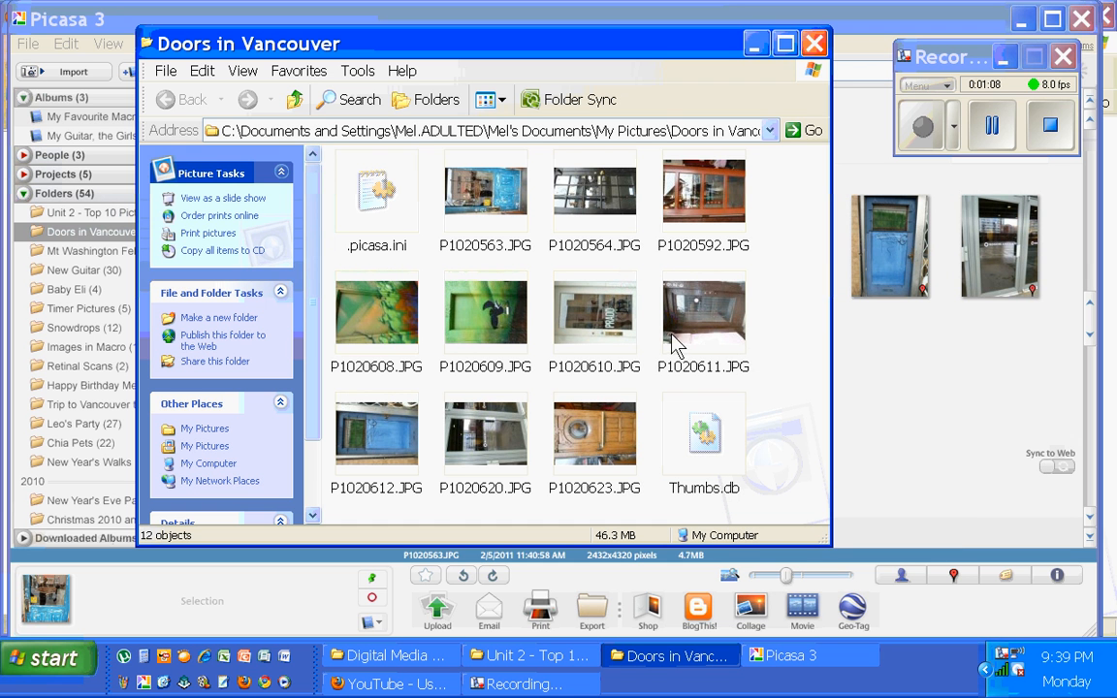
click(786, 46)
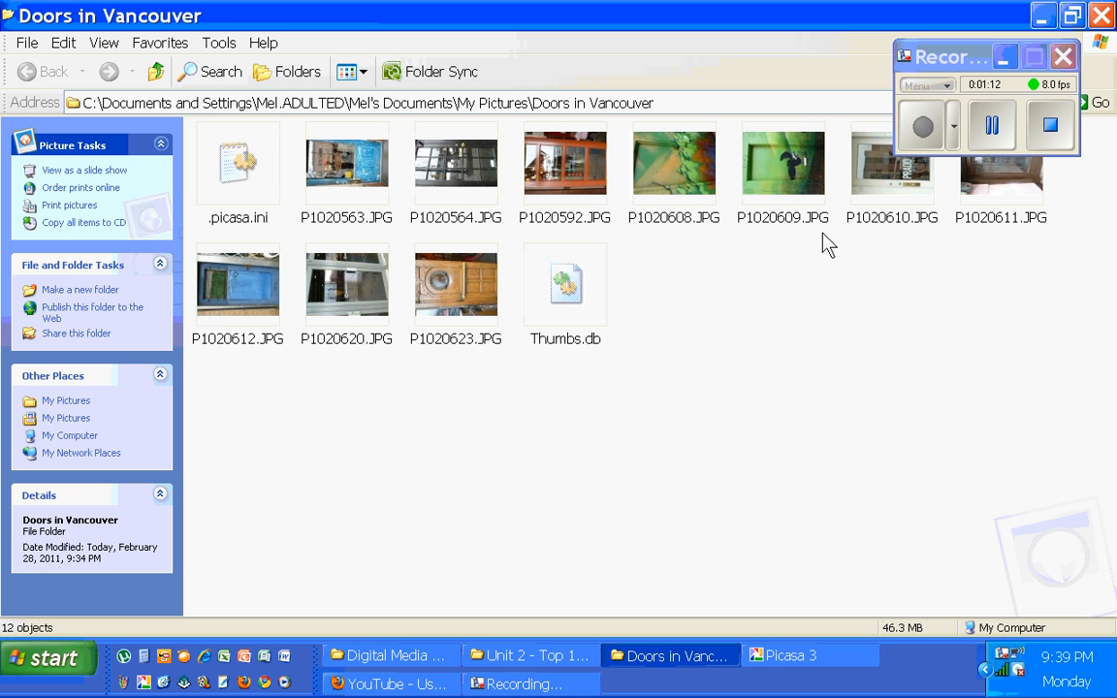
mouse_move(558, 286)
mouse_down()
mouse_move(359, 174)
mouse_move(263, 148)
mouse_up()
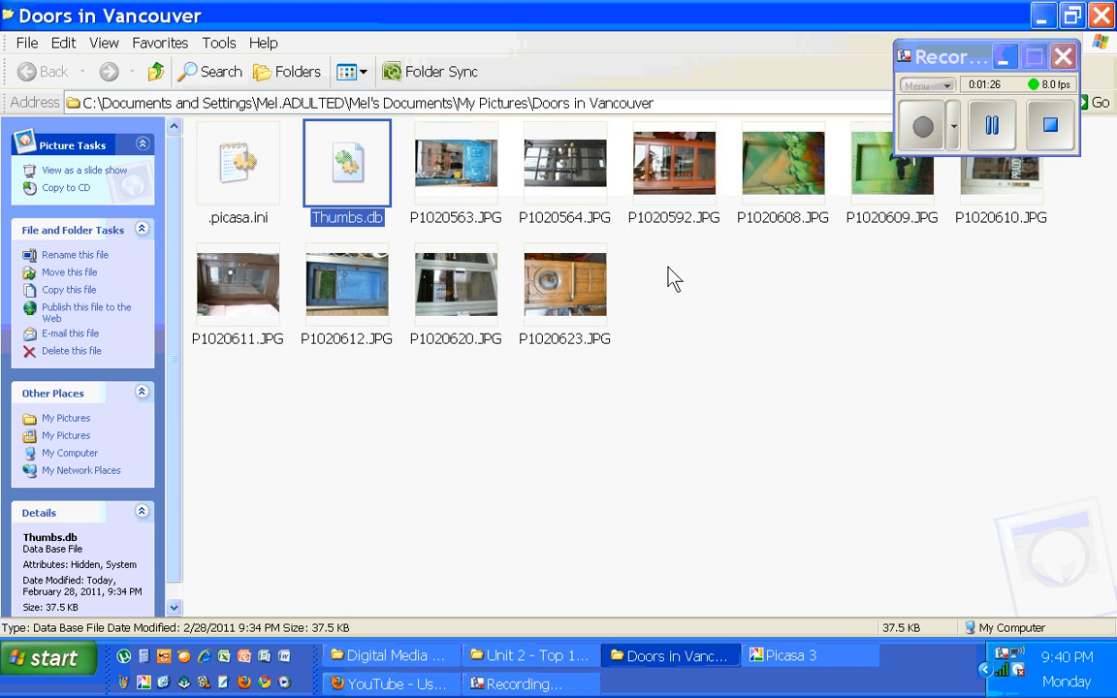
click(1054, 254)
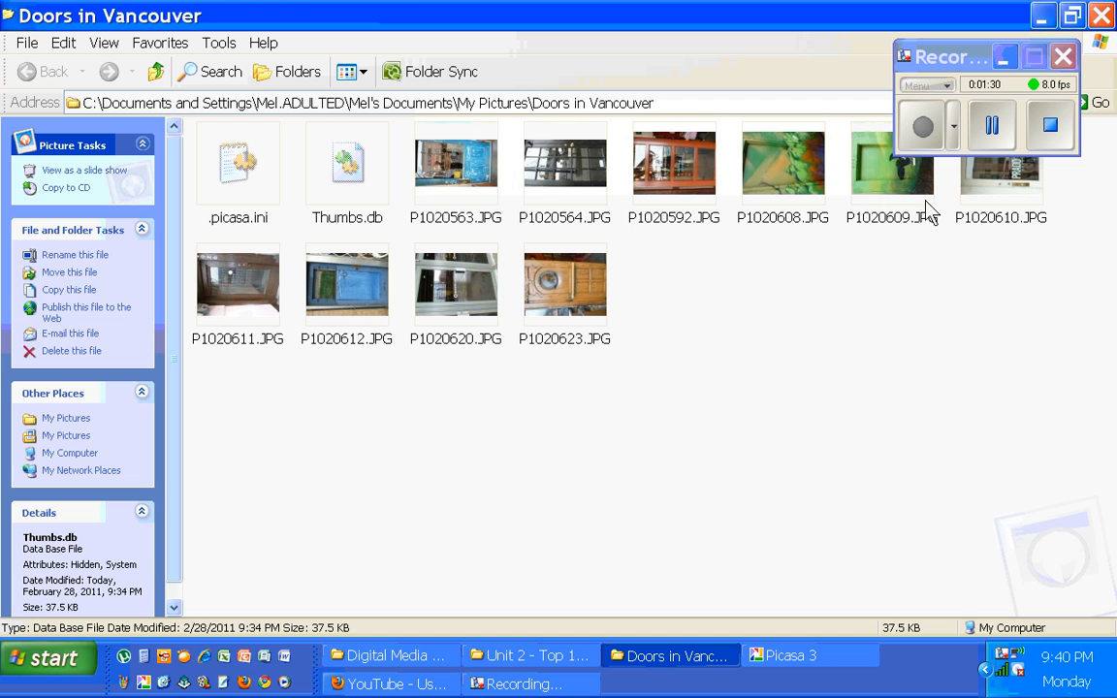
- Copy all ten JPG photos, paste the duplicates into the same Doors in Vancouver folder, and return to Picasa
drag(1044, 228, 436, 157)
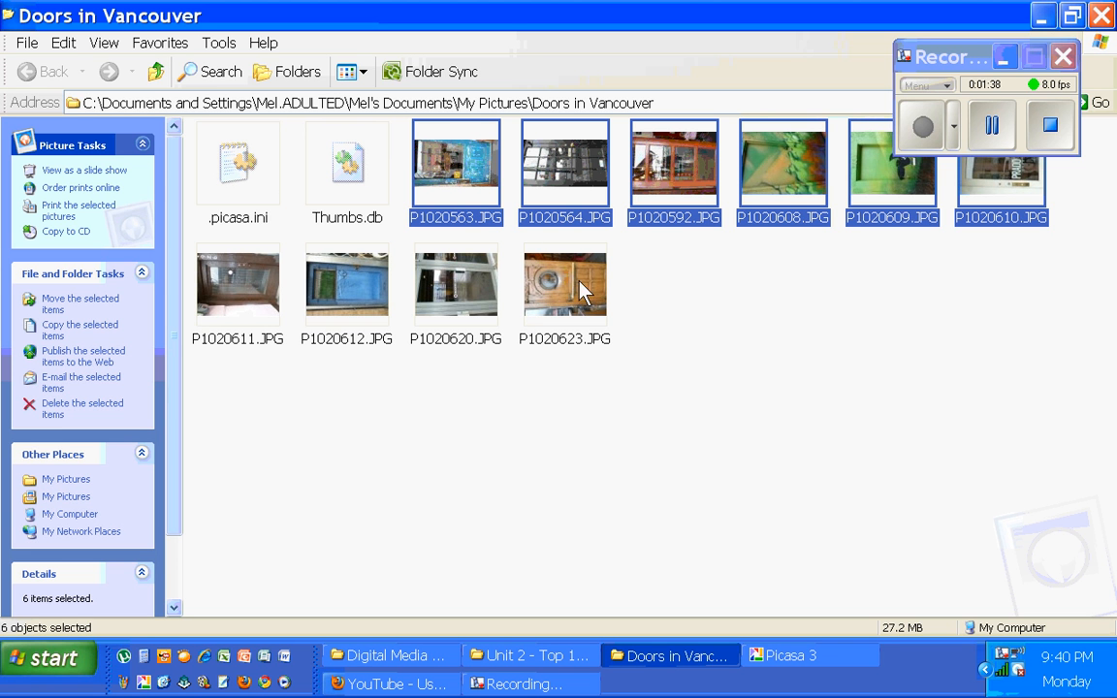
mouse_move(596, 291)
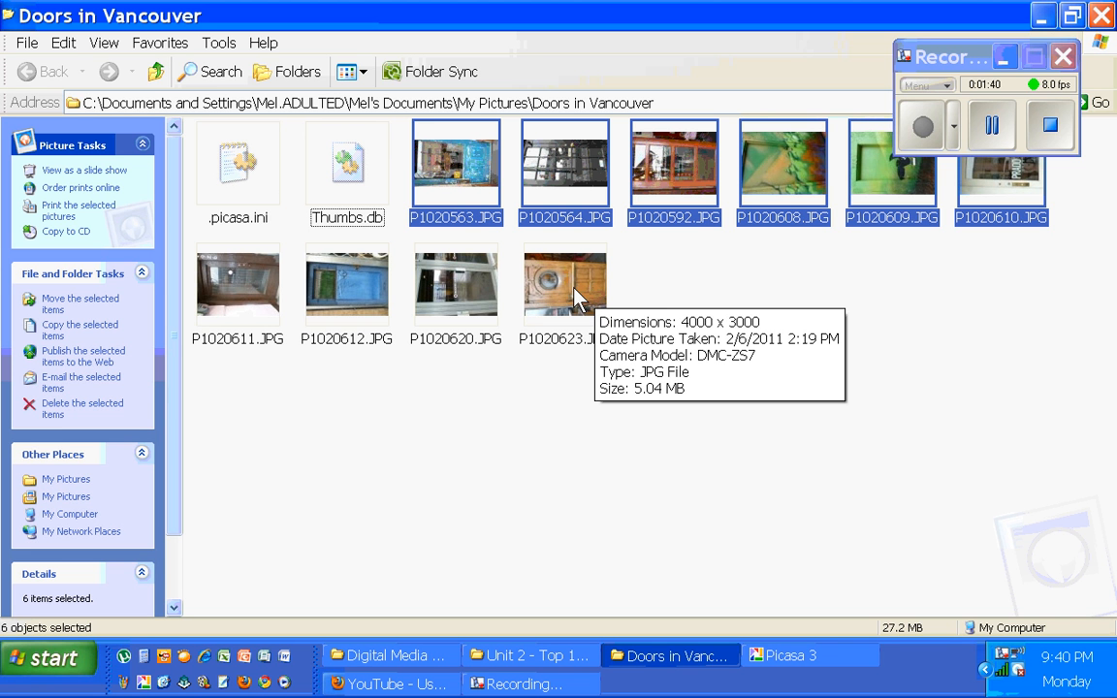
ctrl+click(595, 291)
ctrl+click(474, 300)
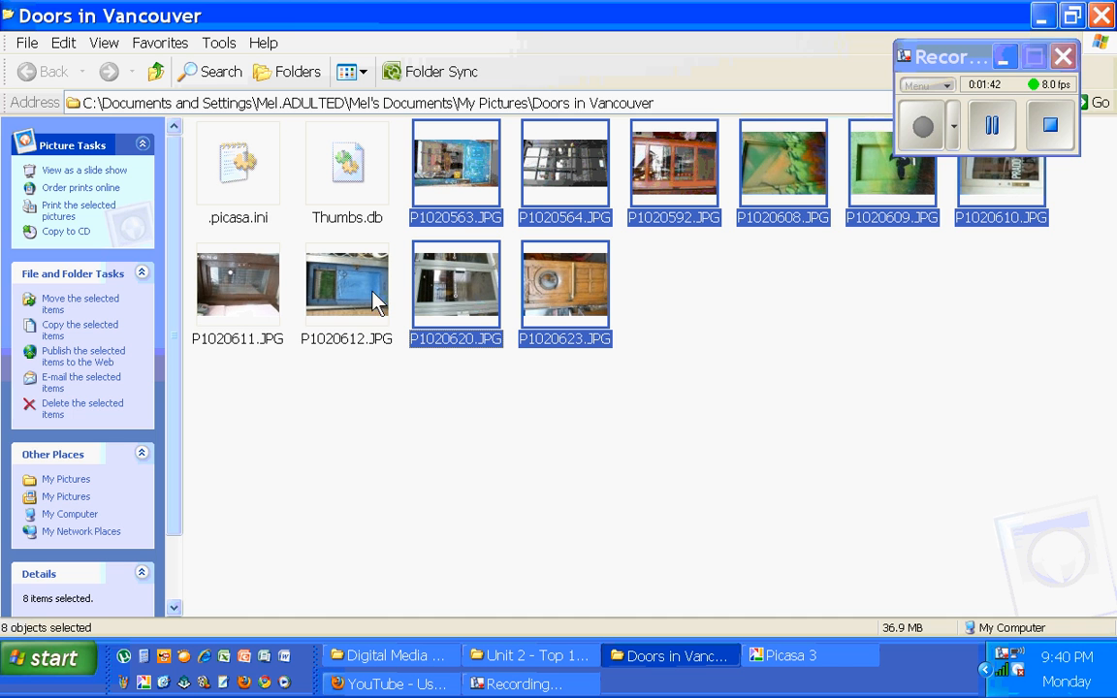
ctrl+shift+click(250, 295)
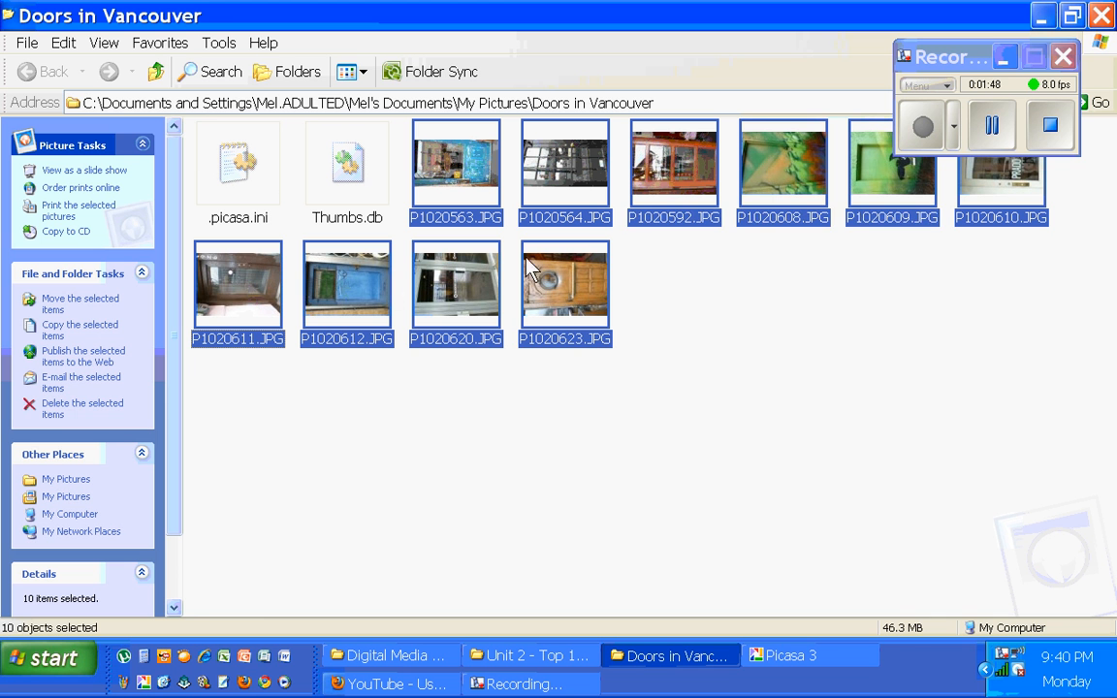
right_click(676, 177)
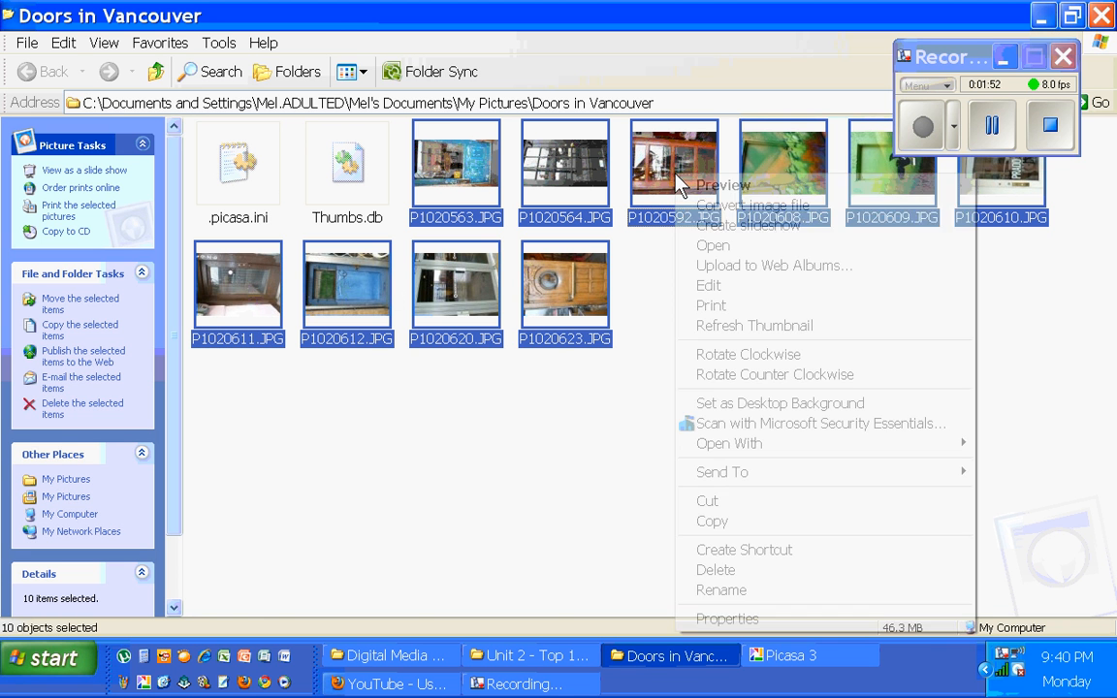
click(746, 532)
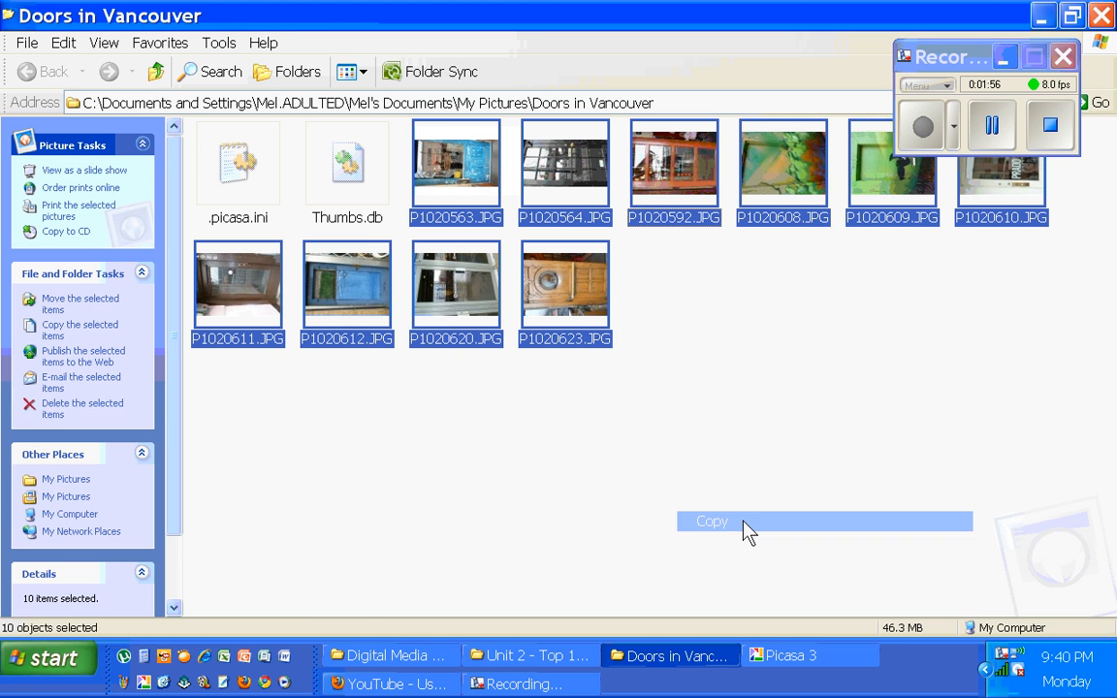
right_click(723, 311)
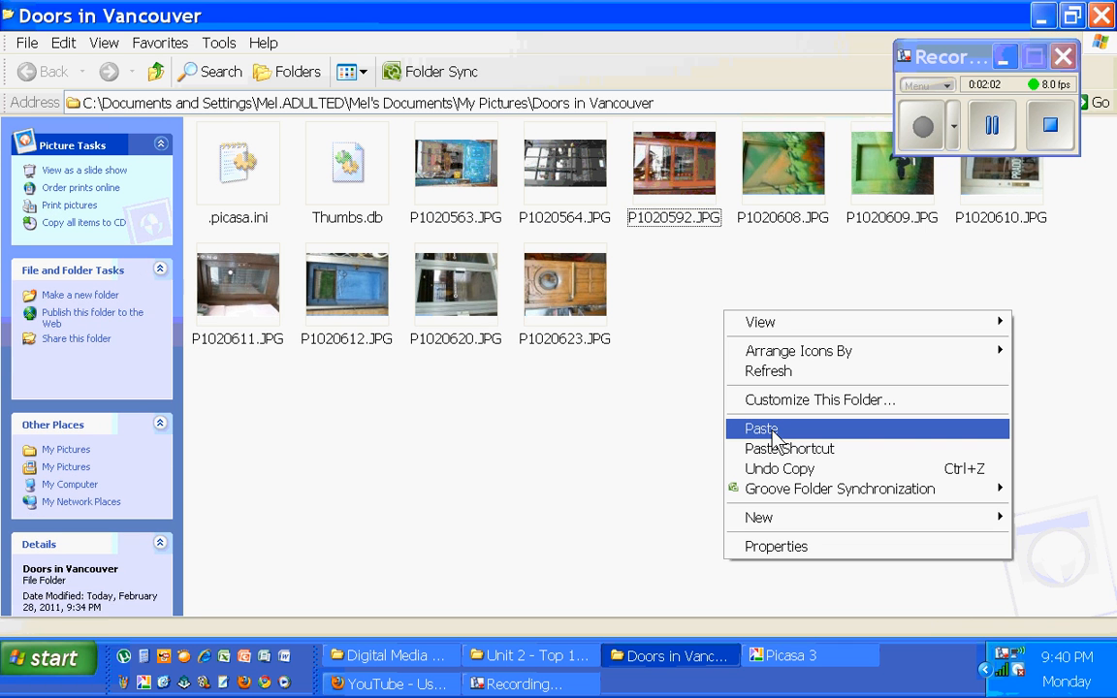
click(774, 433)
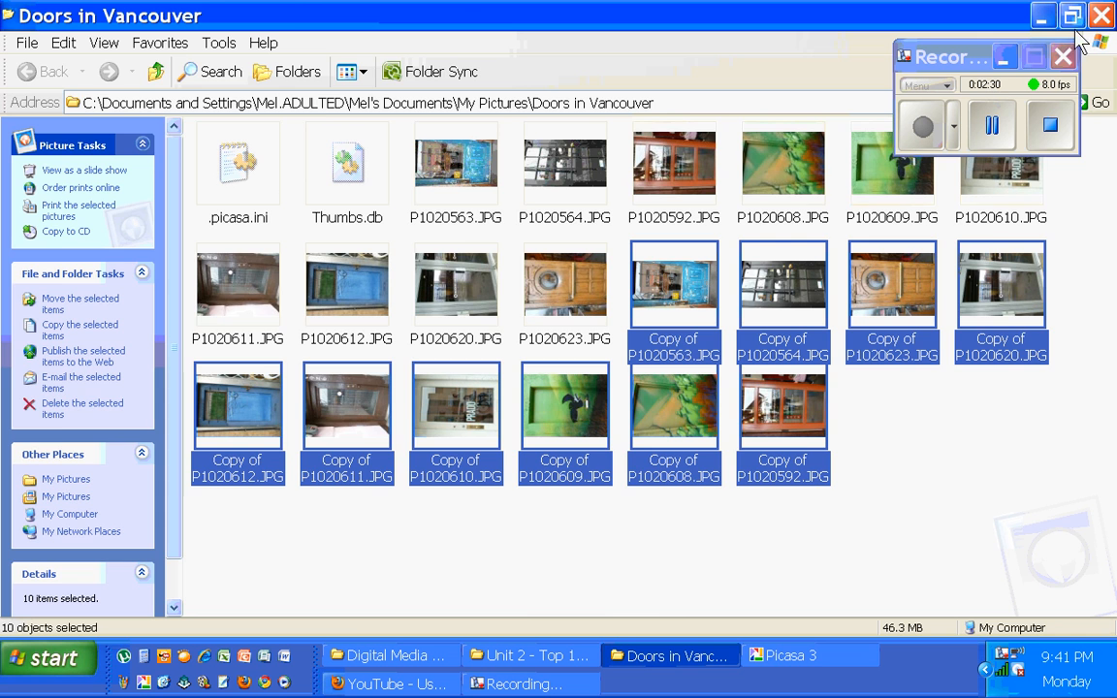
click(1101, 17)
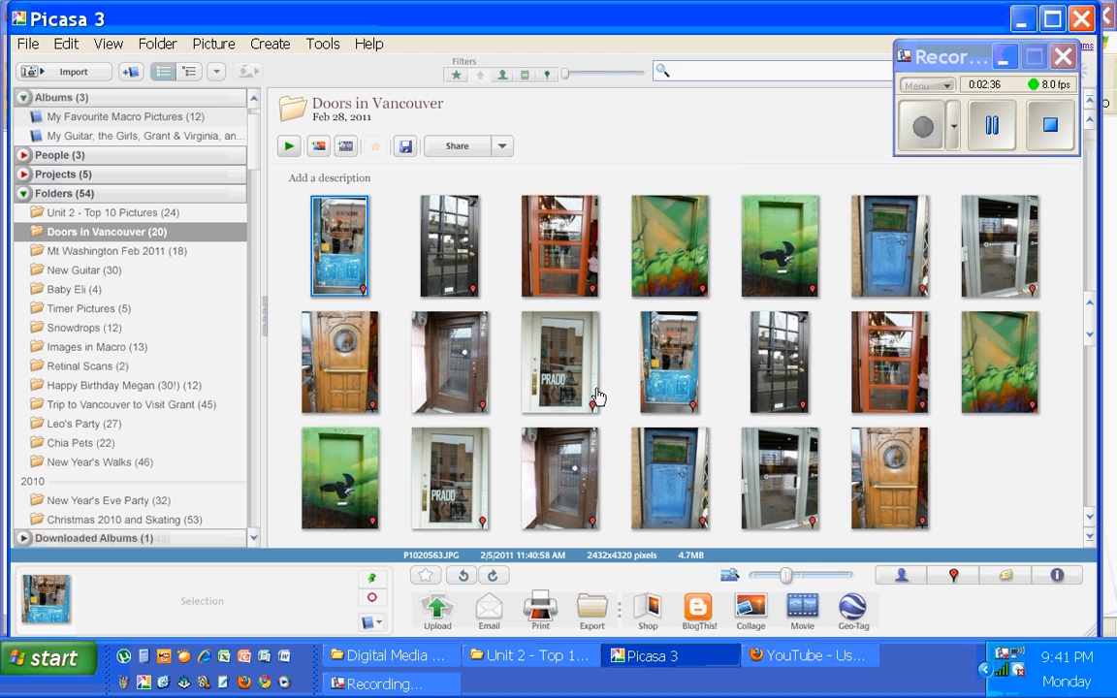
- Reorder the Doors in Vancouver photos so that each copy sits directly beside its original door picture
drag(681, 387, 411, 275)
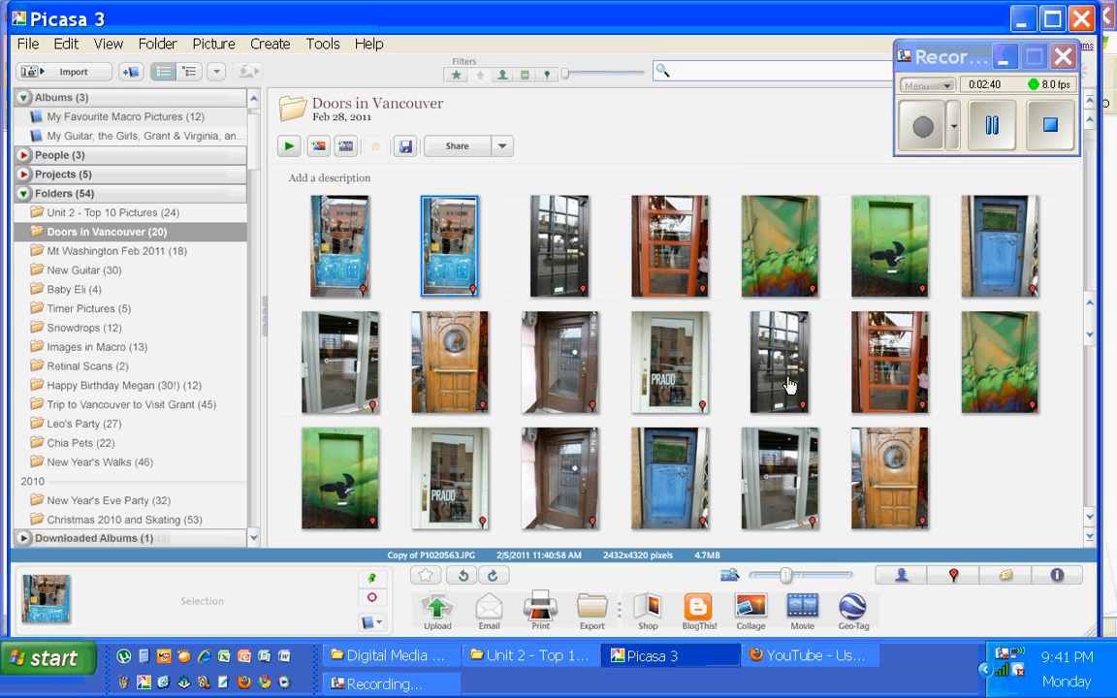
drag(789, 385, 669, 247)
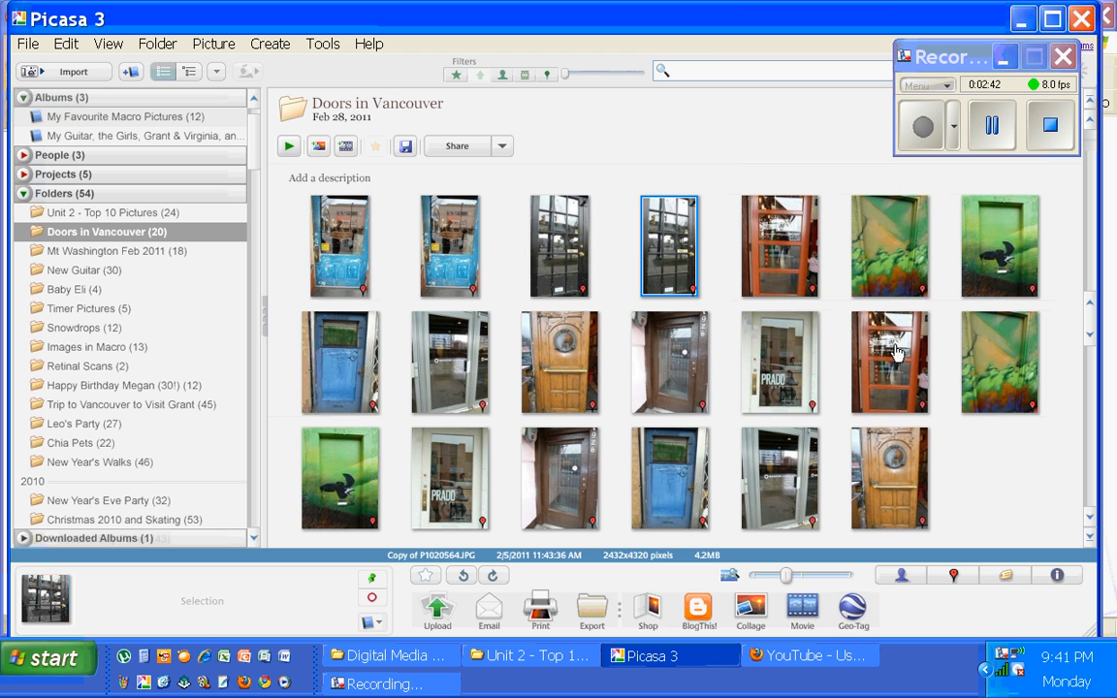
drag(897, 352, 887, 244)
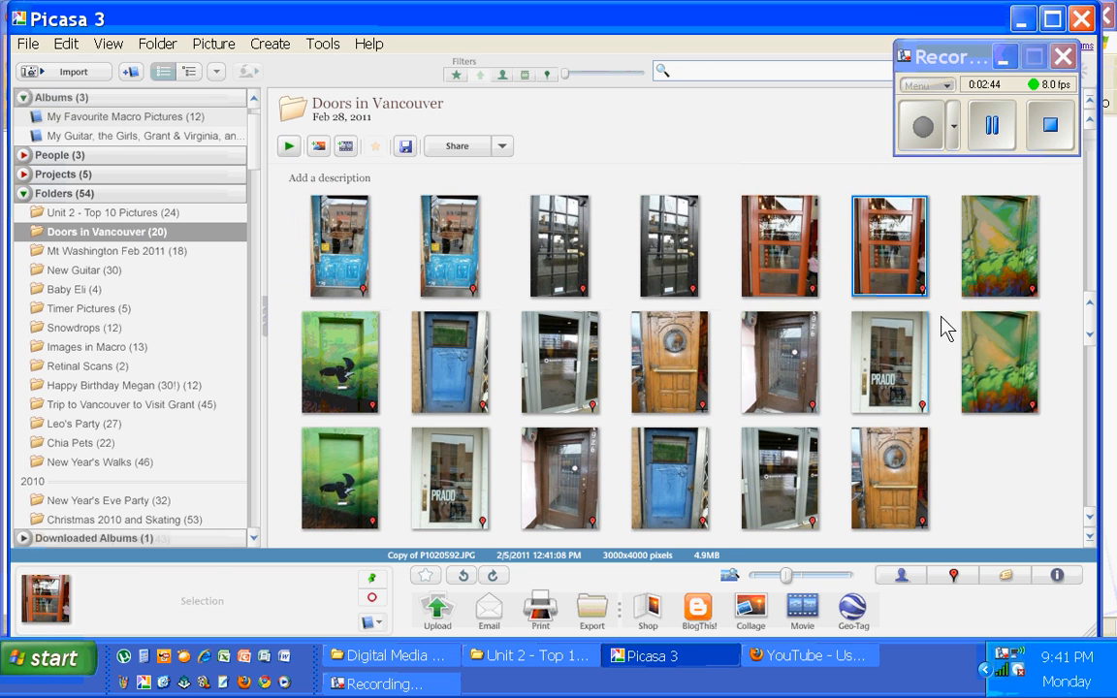
drag(1002, 386, 948, 275)
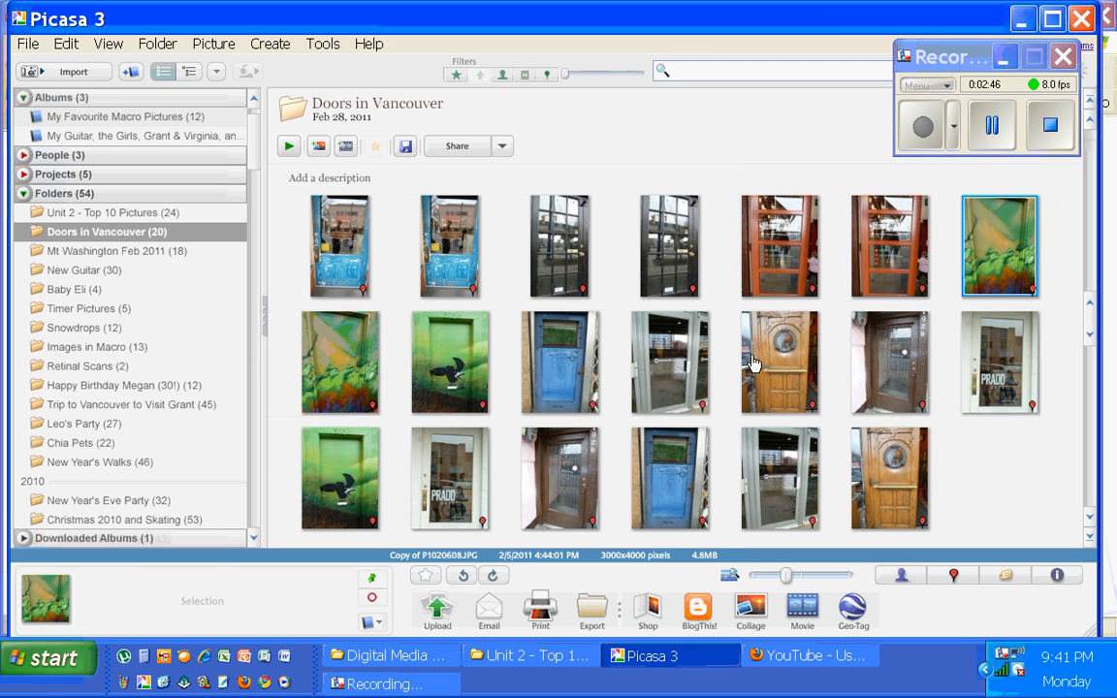
drag(320, 446, 439, 323)
drag(639, 454, 700, 419)
drag(775, 470, 942, 391)
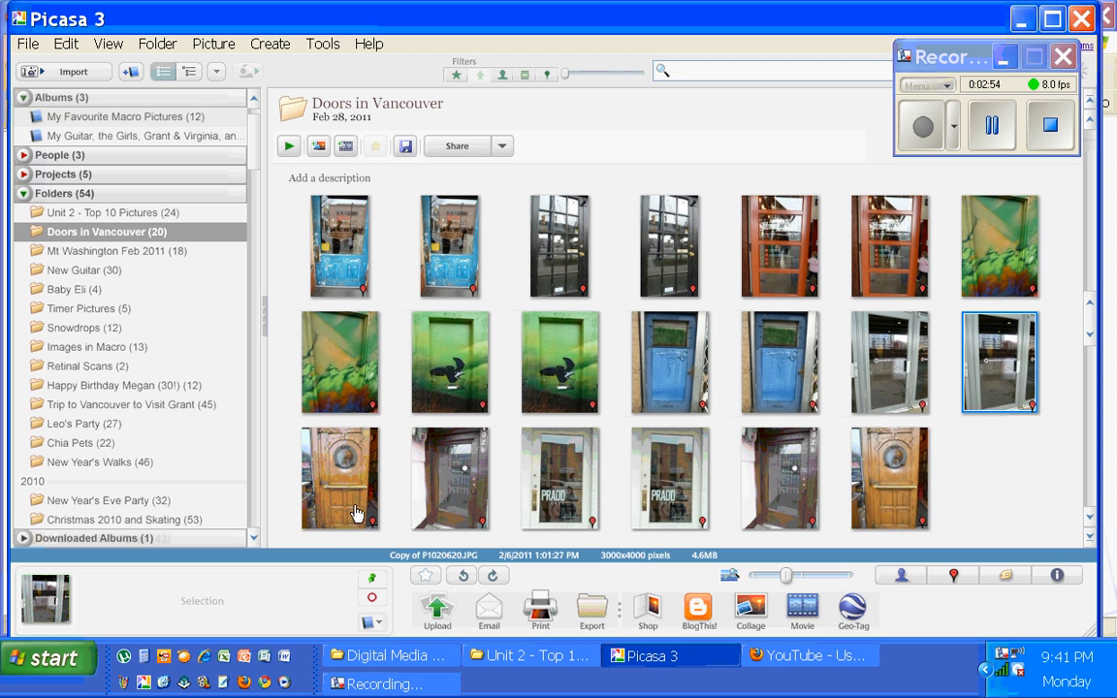
drag(877, 461, 427, 490)
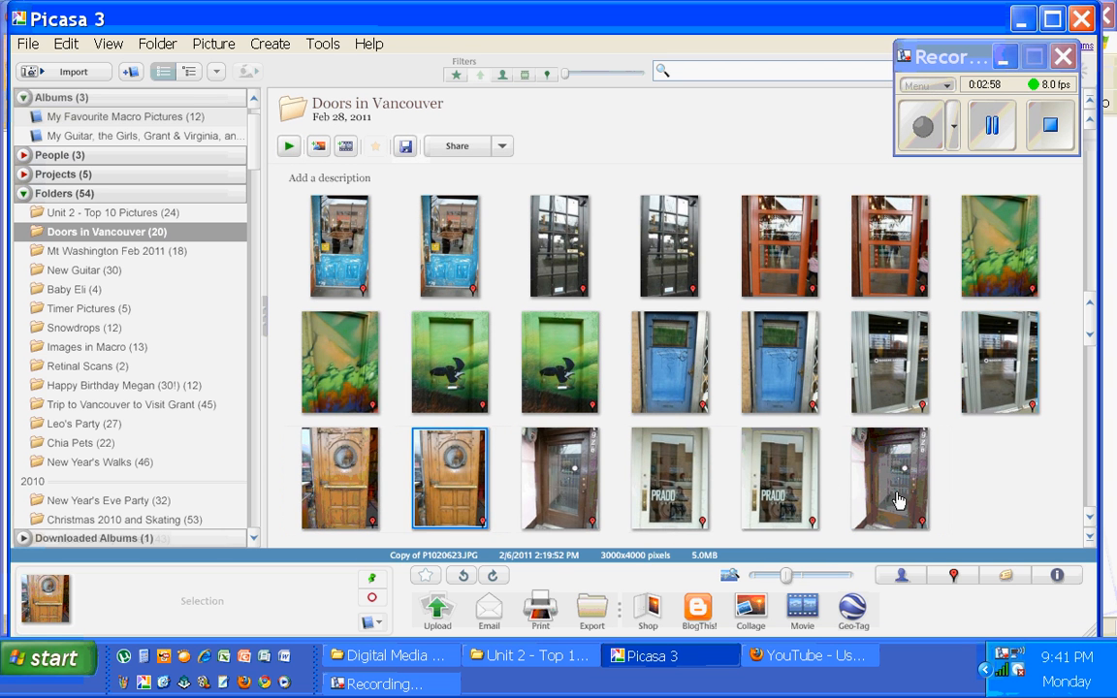
drag(897, 499, 683, 493)
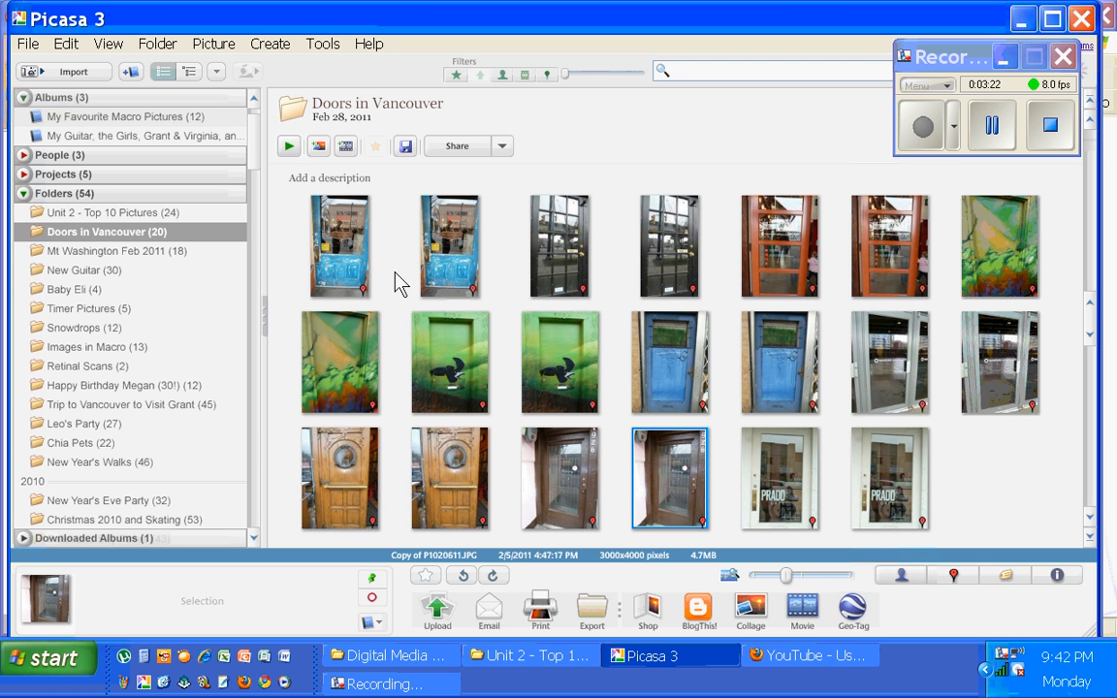
- Open the first blue door photo, P1020563.JPG, and straighten it by tilting it slightly clockwise
double_click(339, 250)
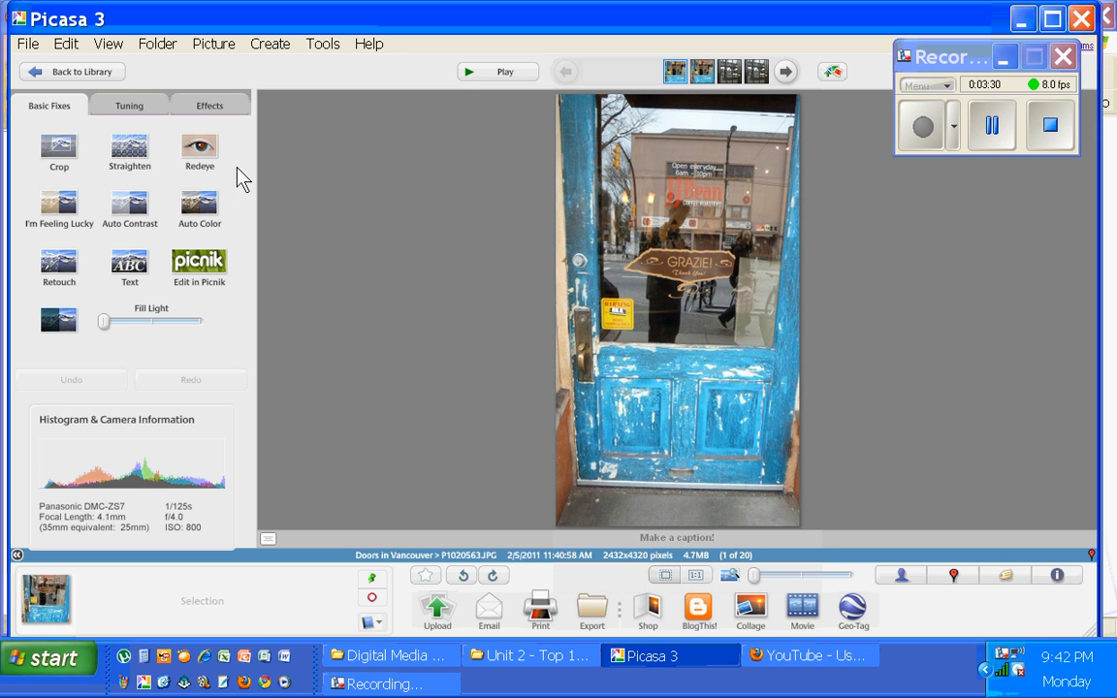
click(130, 149)
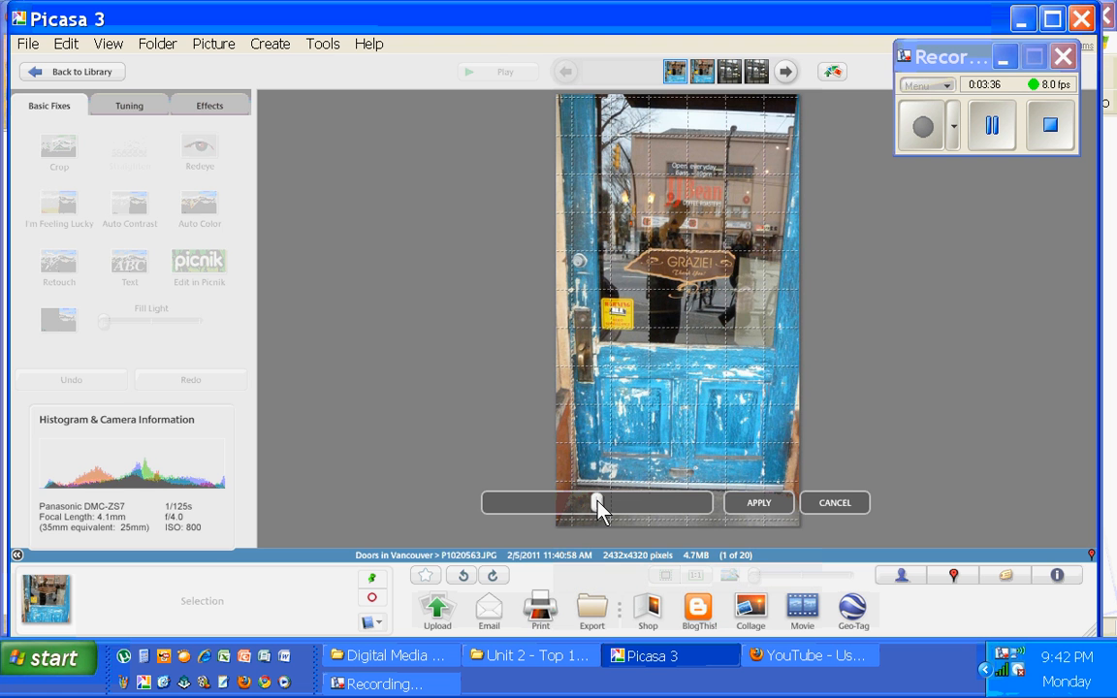
drag(598, 501, 571, 504)
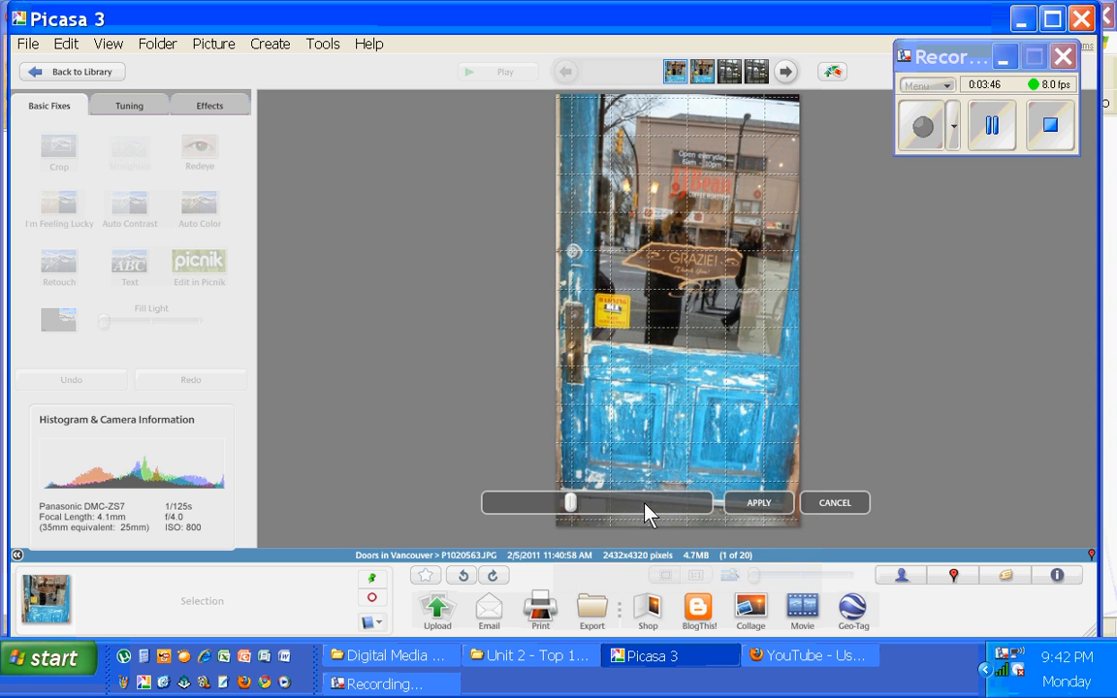
click(759, 502)
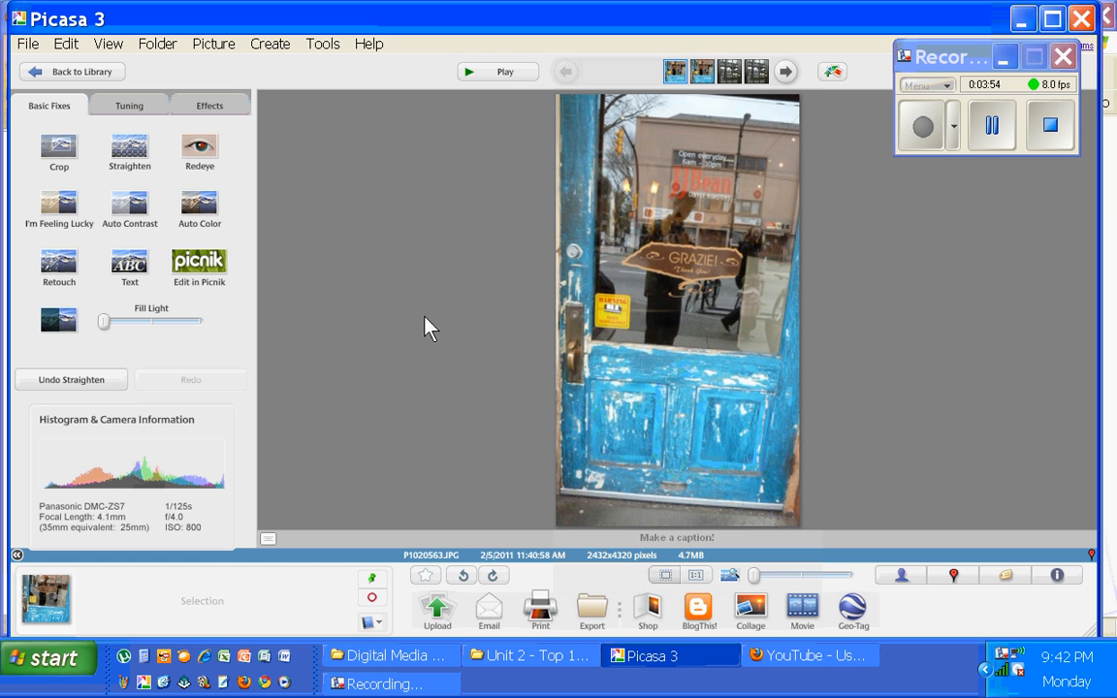
- Crop the blue door photo manually to about 2345 x 4085 pixels, trimming the surroundings below the door, and return to the library
click(59, 153)
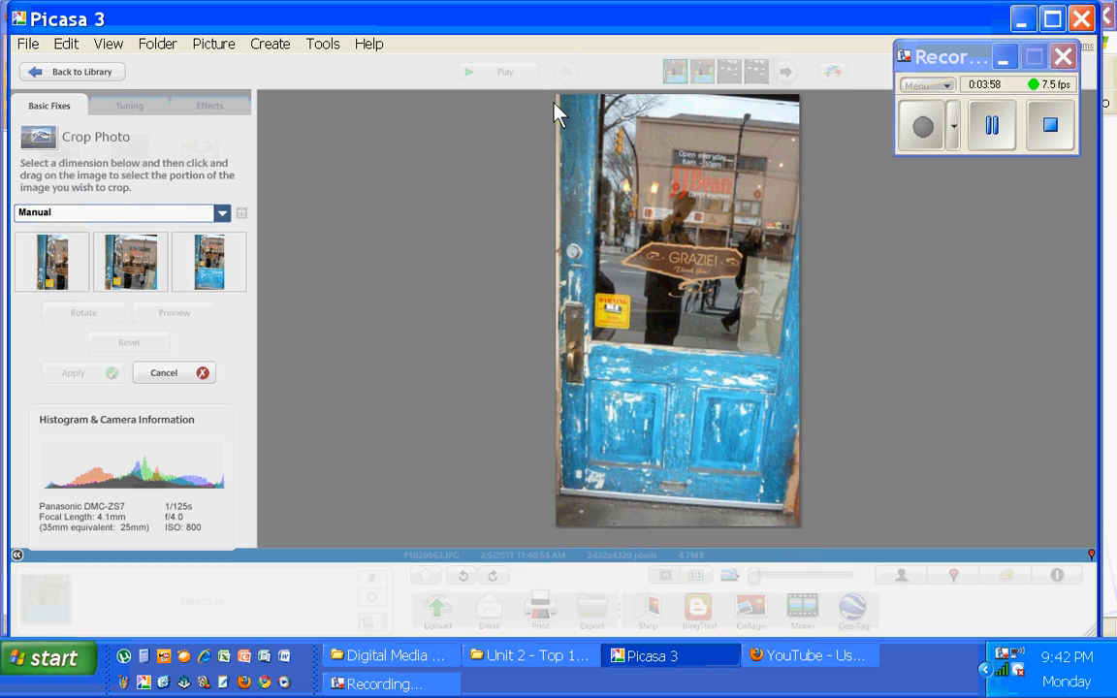
drag(559, 97, 793, 496)
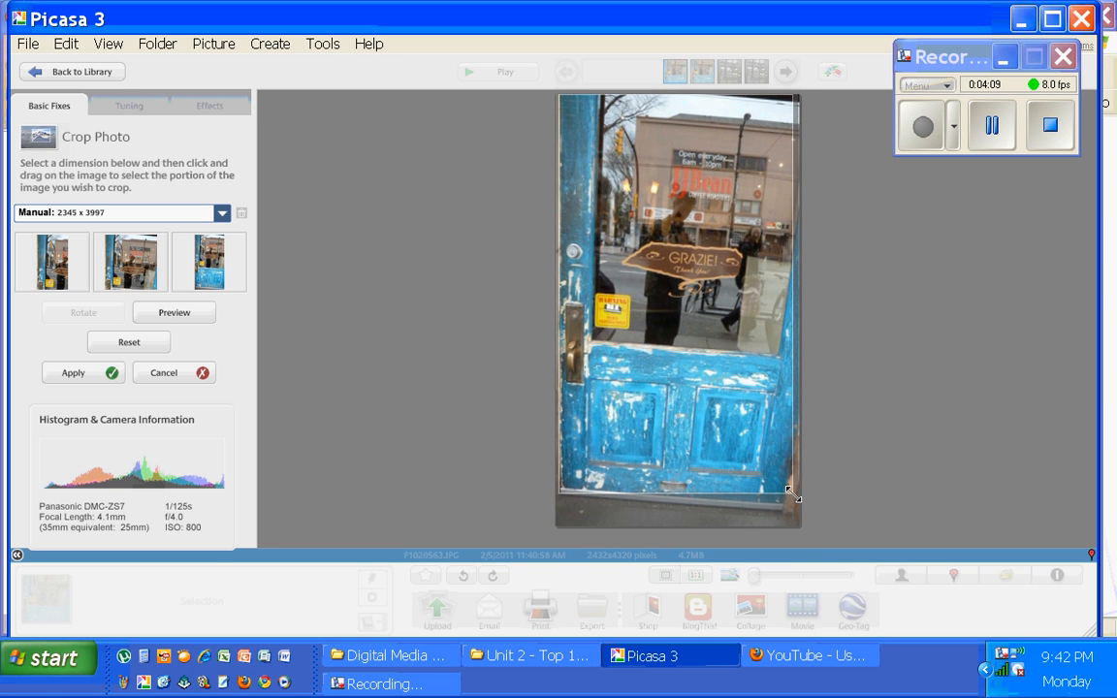
click(161, 310)
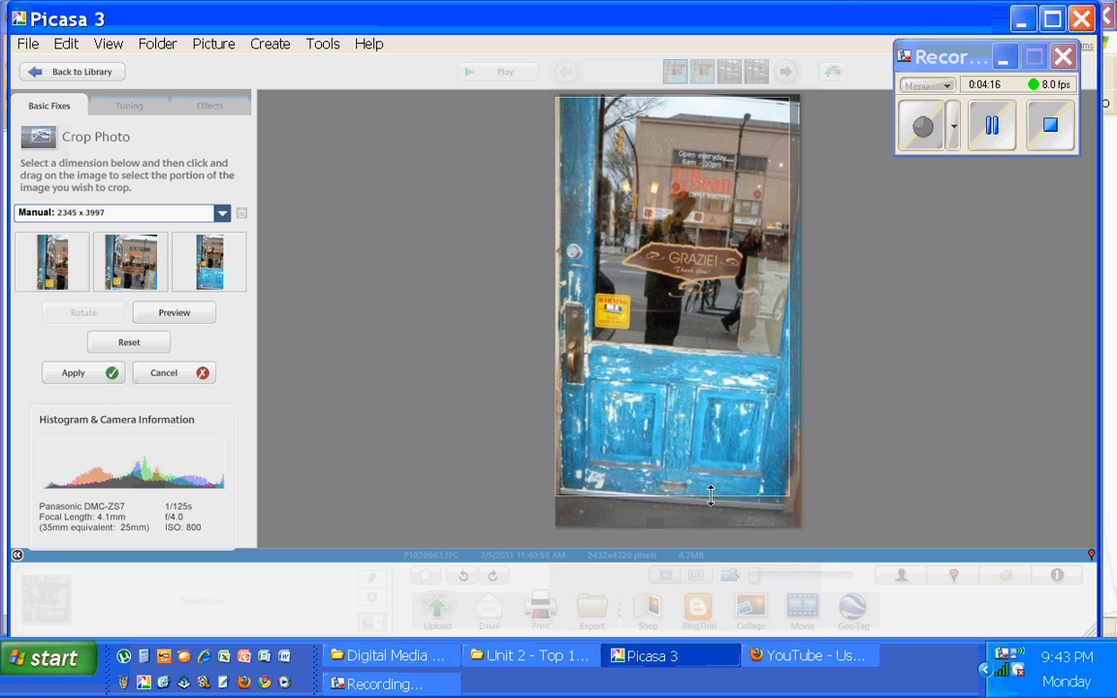
drag(681, 494, 712, 505)
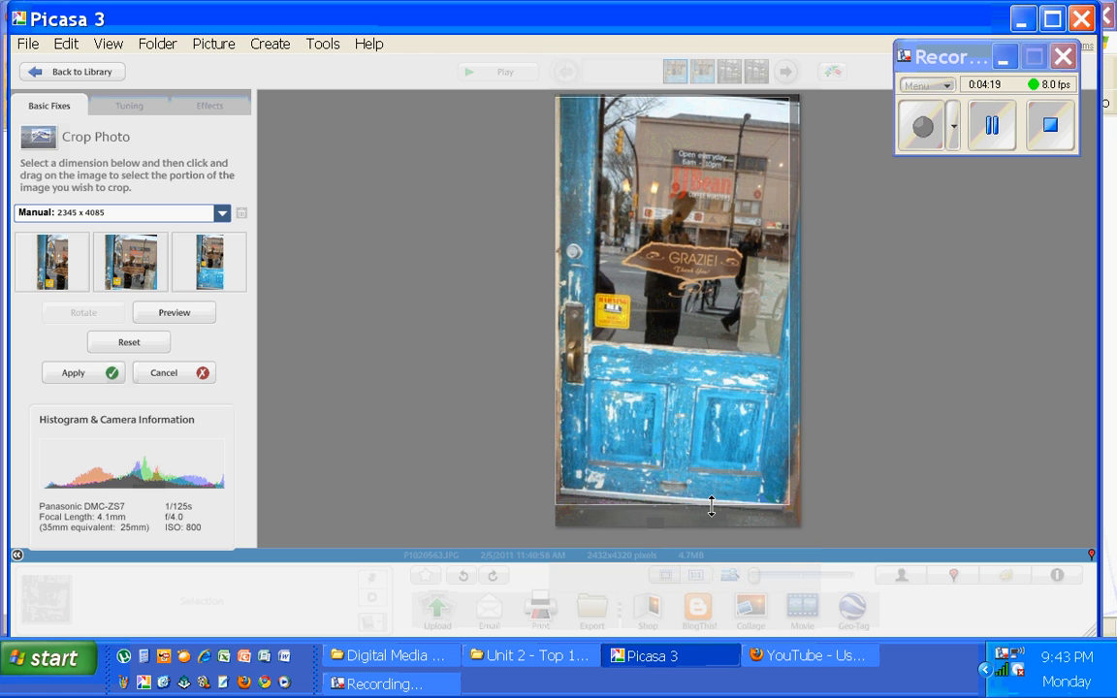
click(156, 312)
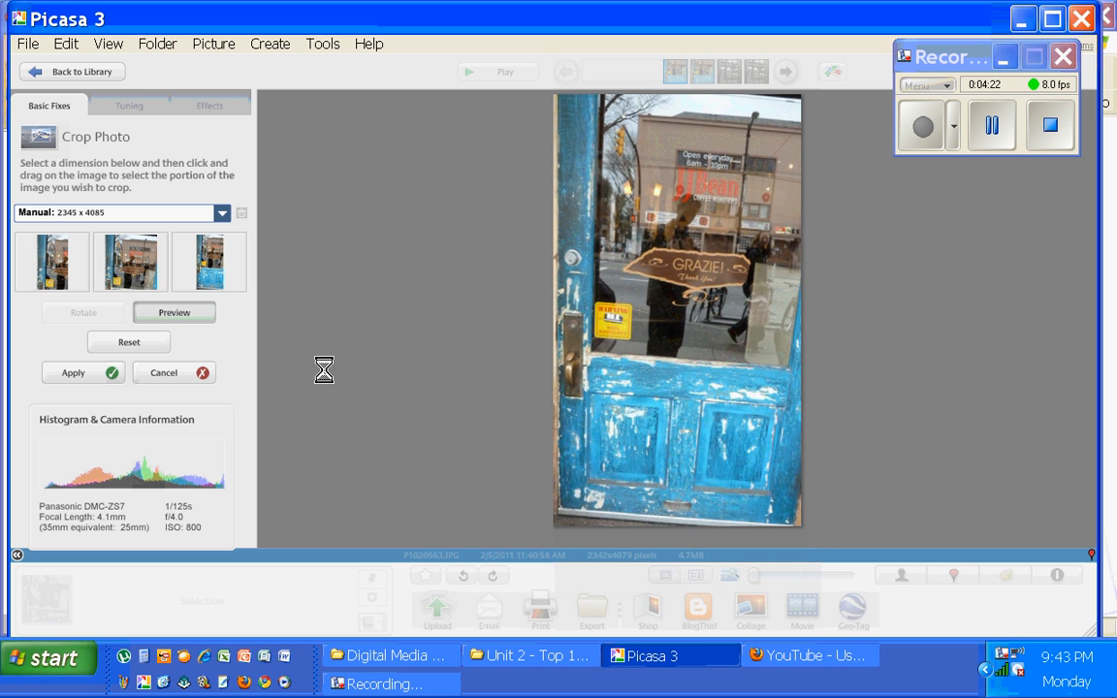
click(93, 372)
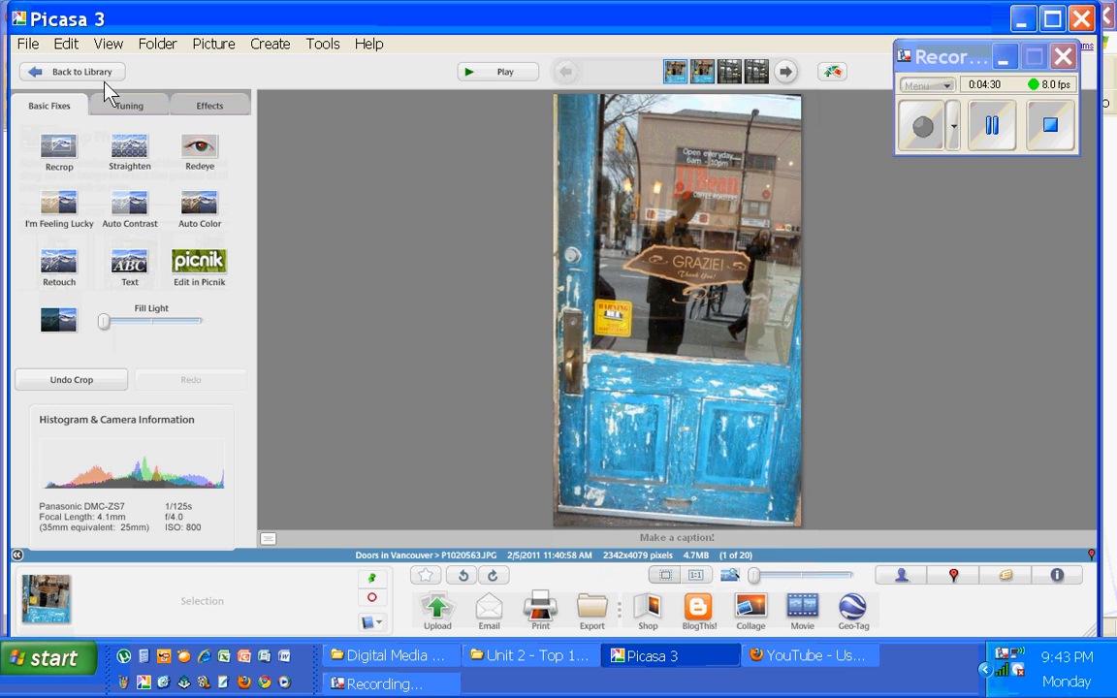
click(74, 71)
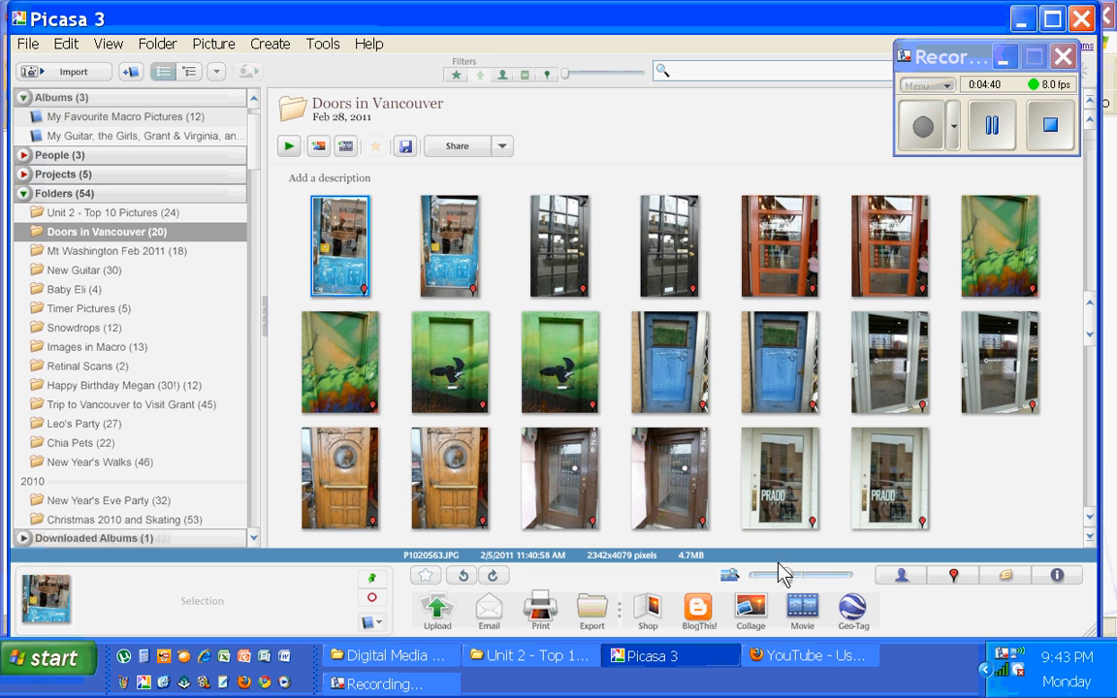
- Enlarge the library thumbnails and look through the paired door photos in the Doors in Vancouver folder
drag(788, 577, 828, 573)
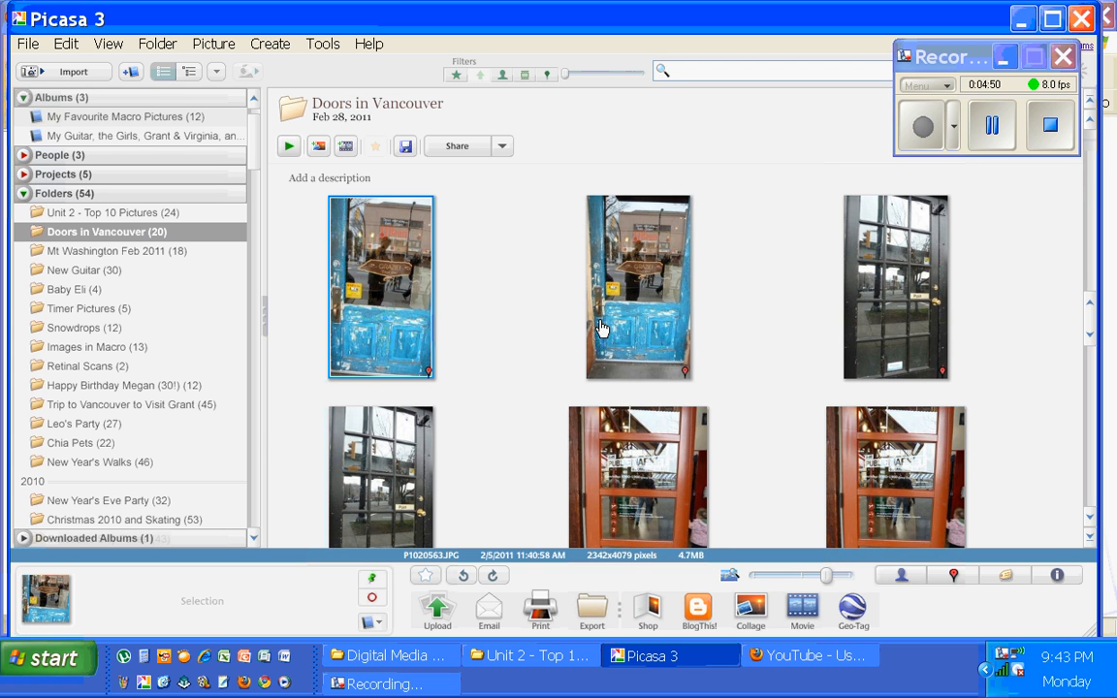
scroll(748, 349, down, 4)
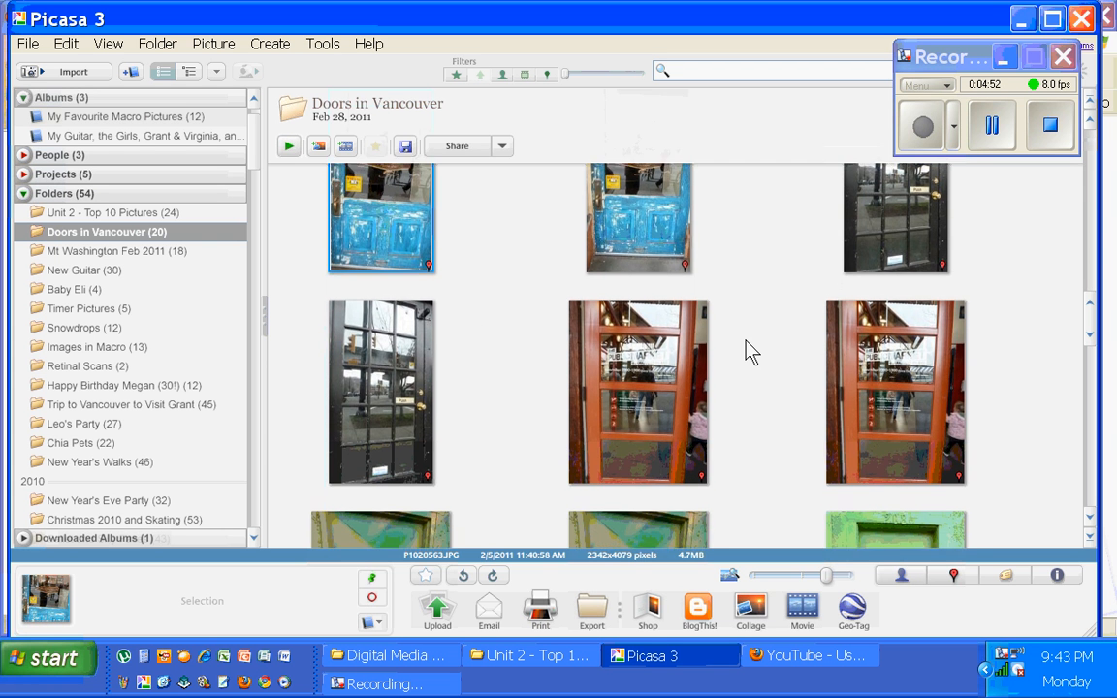
scroll(747, 349, down, 8)
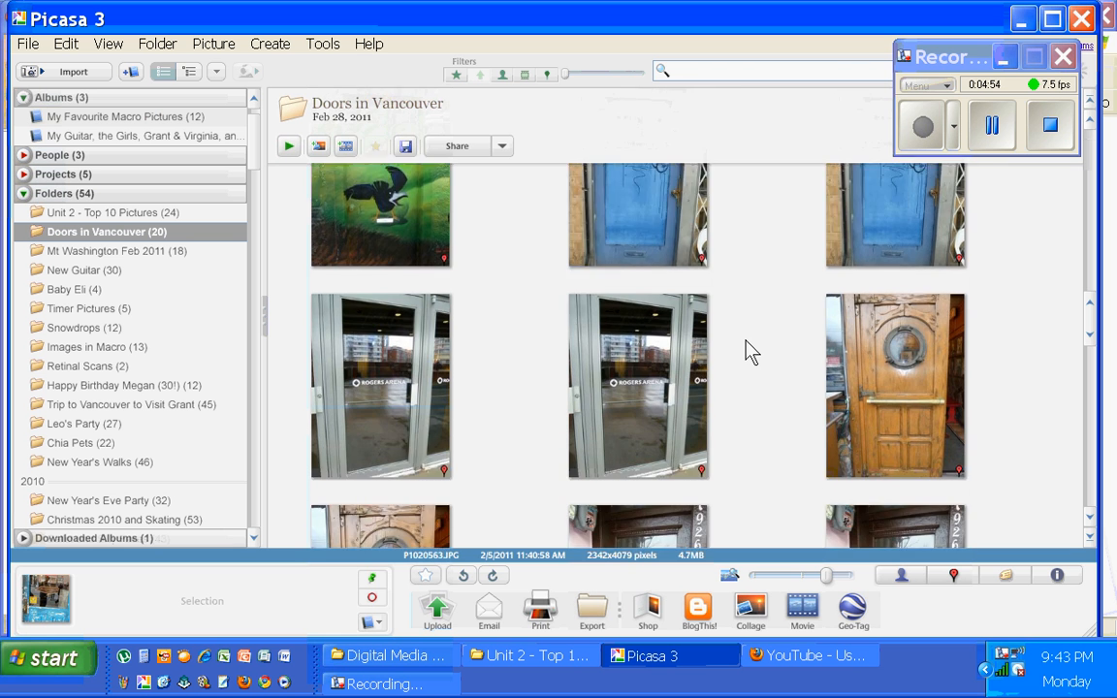
- Open the first Prado Cafe door photo, P1020610.JPG, and straighten it by tilting it slightly counterclockwise until the door frame is vertical
scroll(747, 349, down, 2)
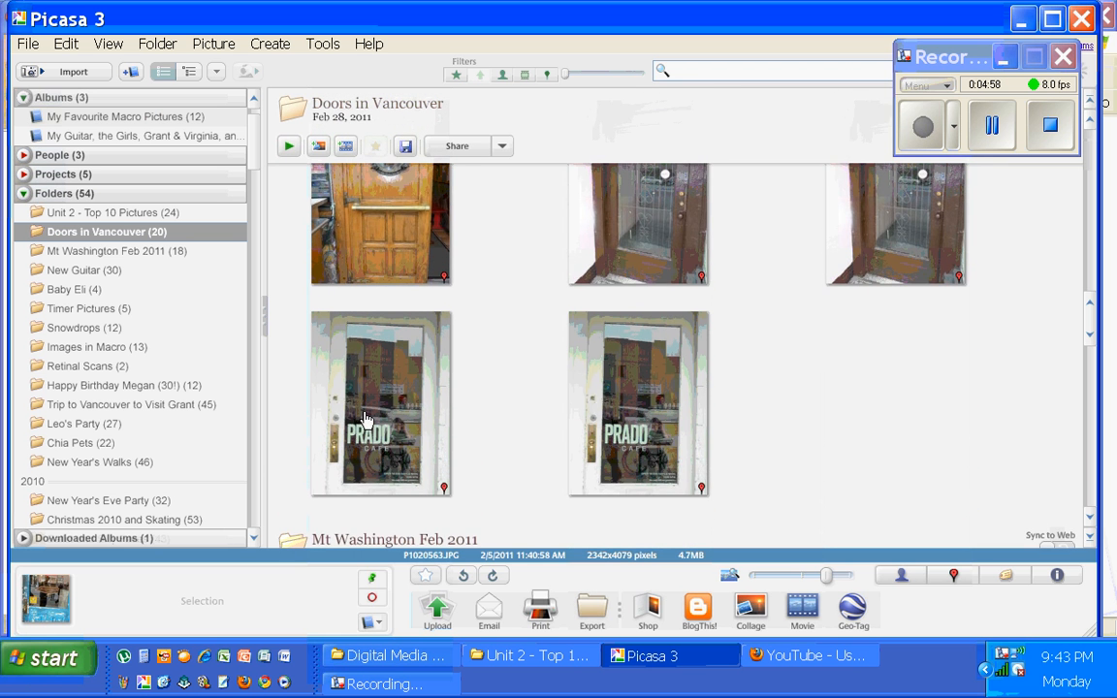
double_click(365, 419)
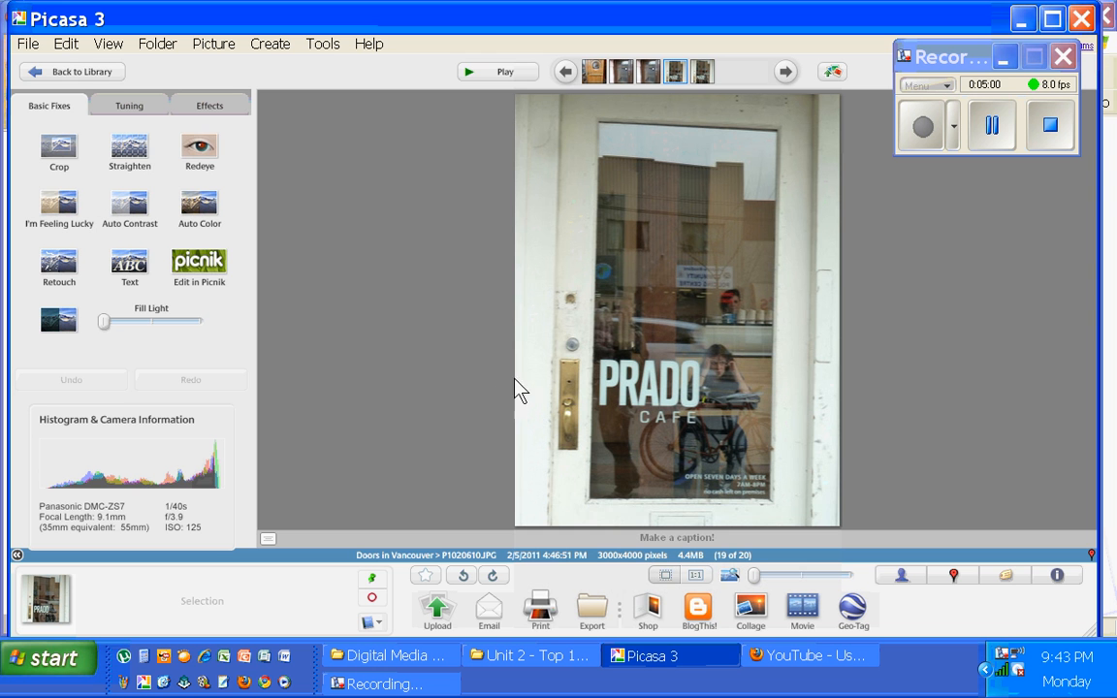
click(127, 149)
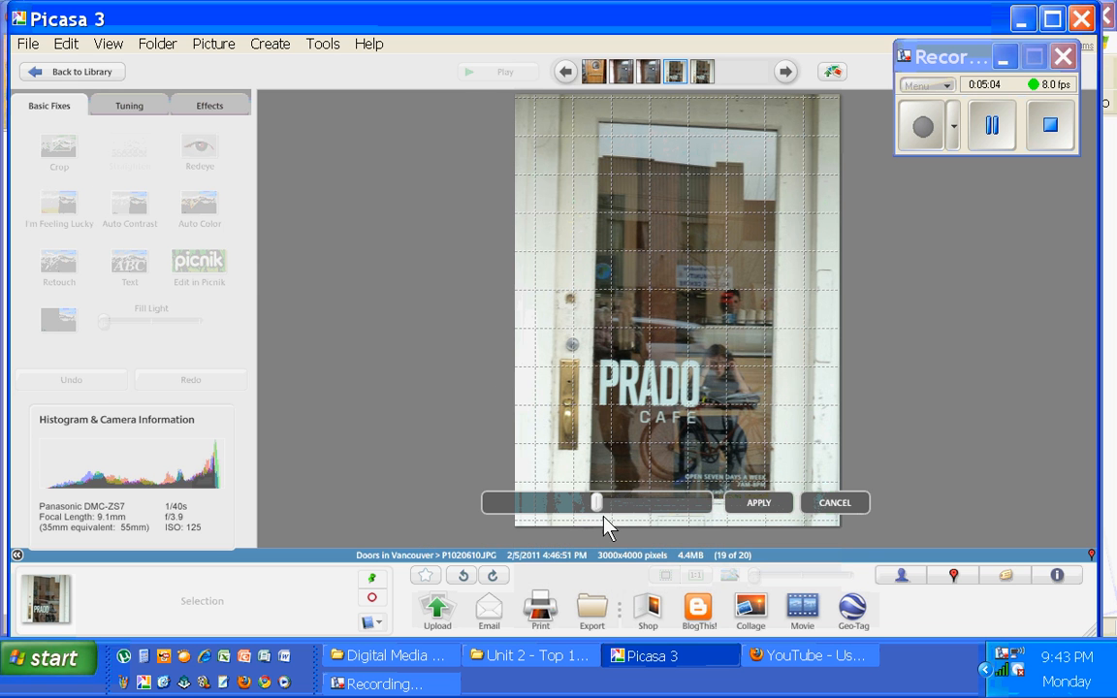
mouse_move(592, 499)
mouse_down()
mouse_move(617, 510)
mouse_move(610, 500)
mouse_up()
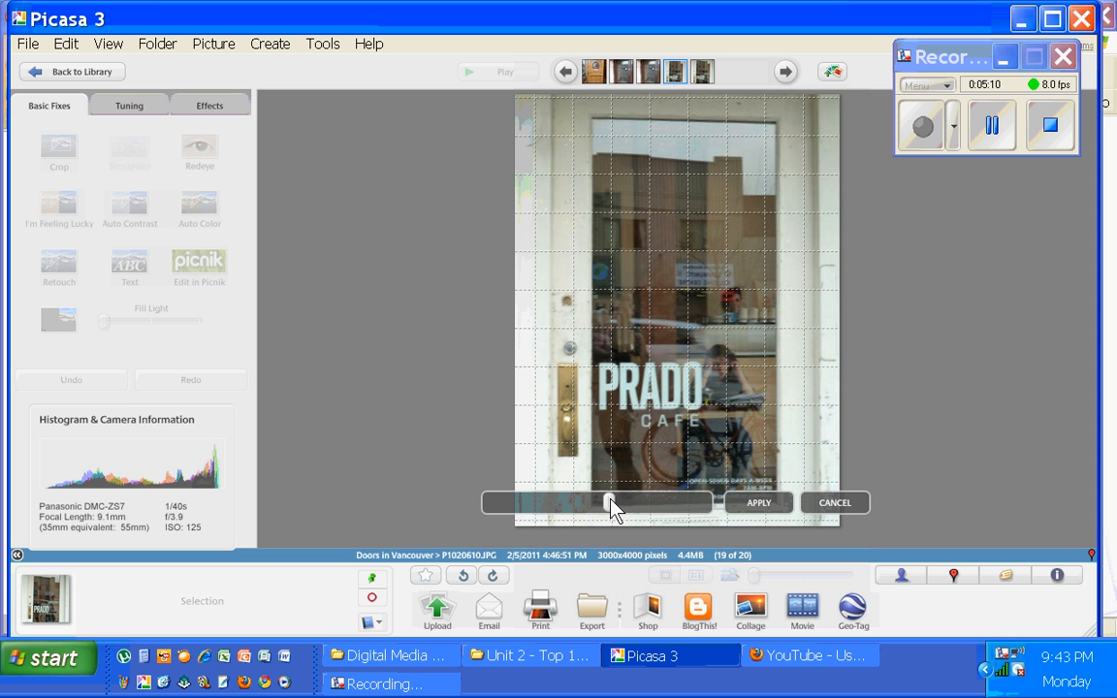
click(751, 504)
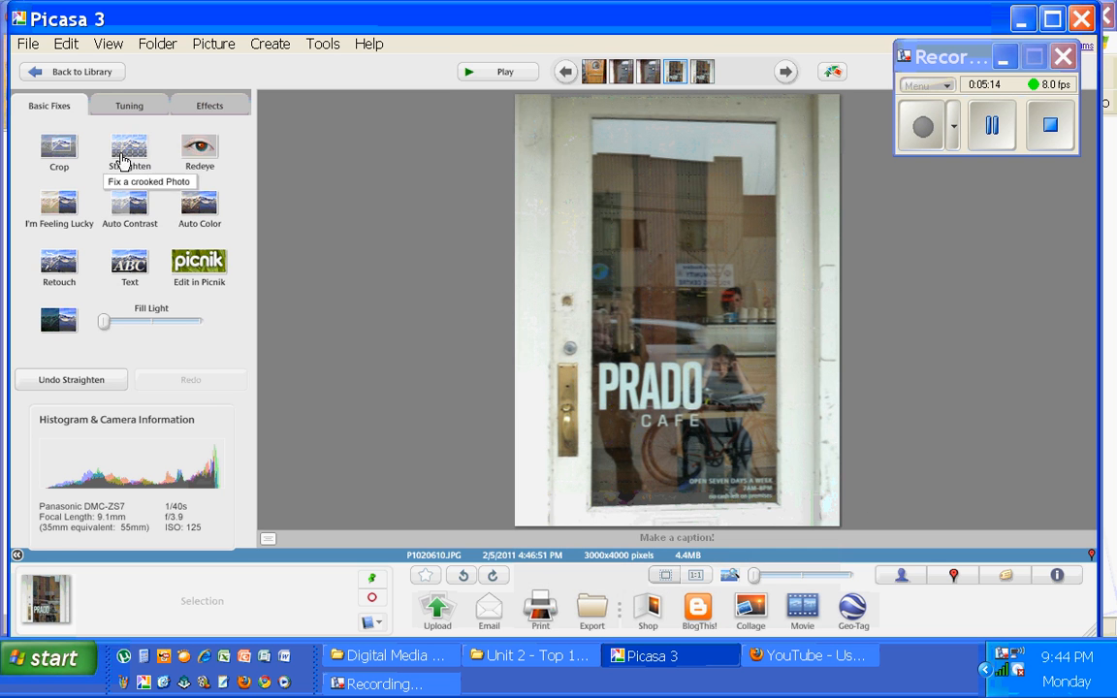
- Crop the Prado Cafe door photo manually to about 2533 x 3984 pixels, trimming the wall on both sides of the door
click(59, 148)
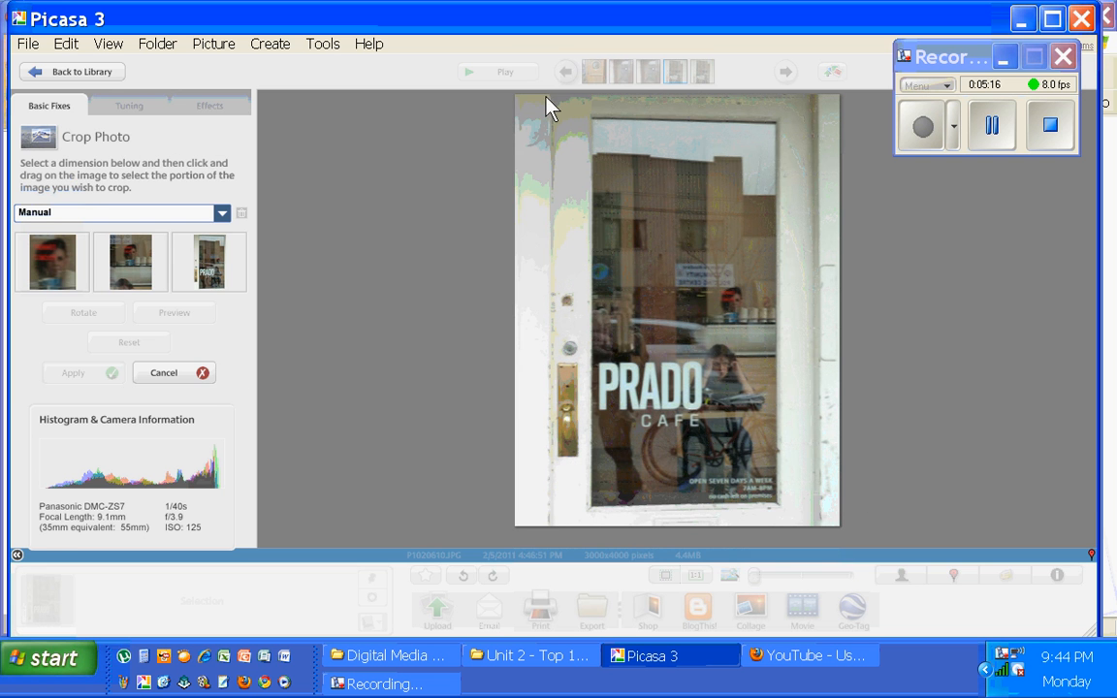
drag(548, 98, 820, 526)
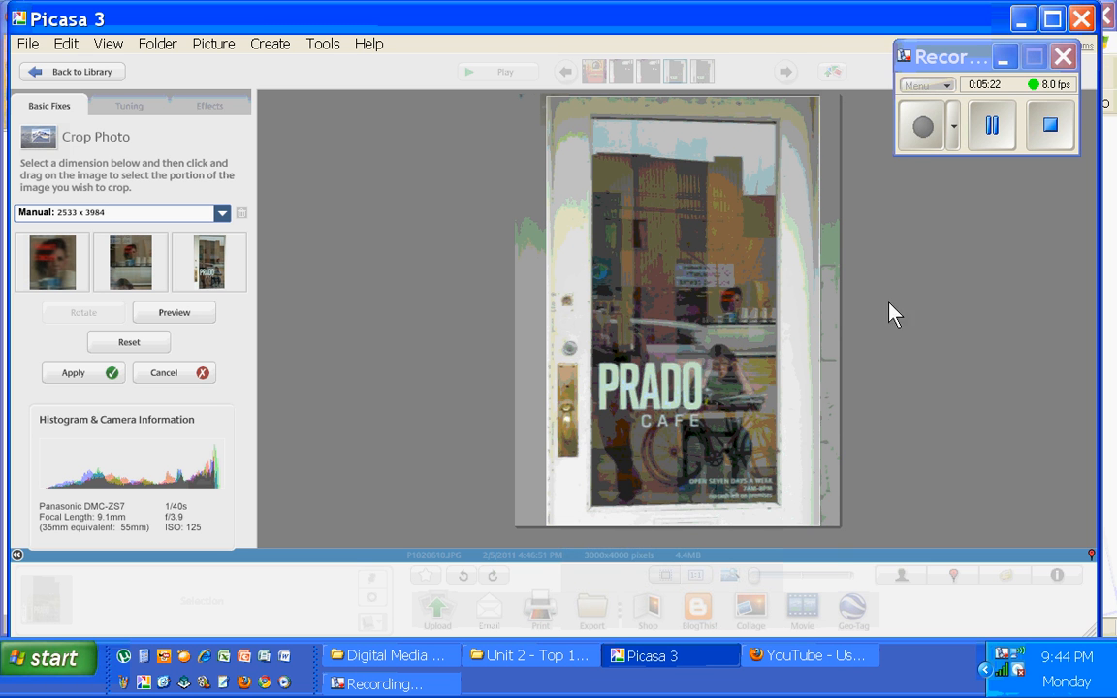
click(103, 373)
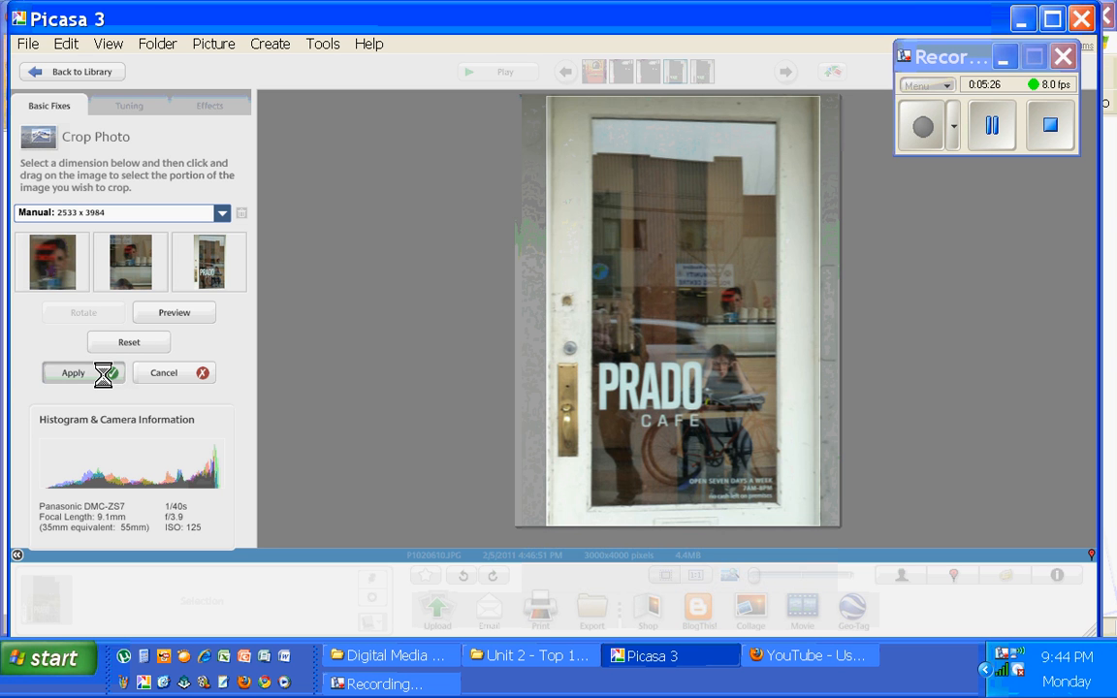